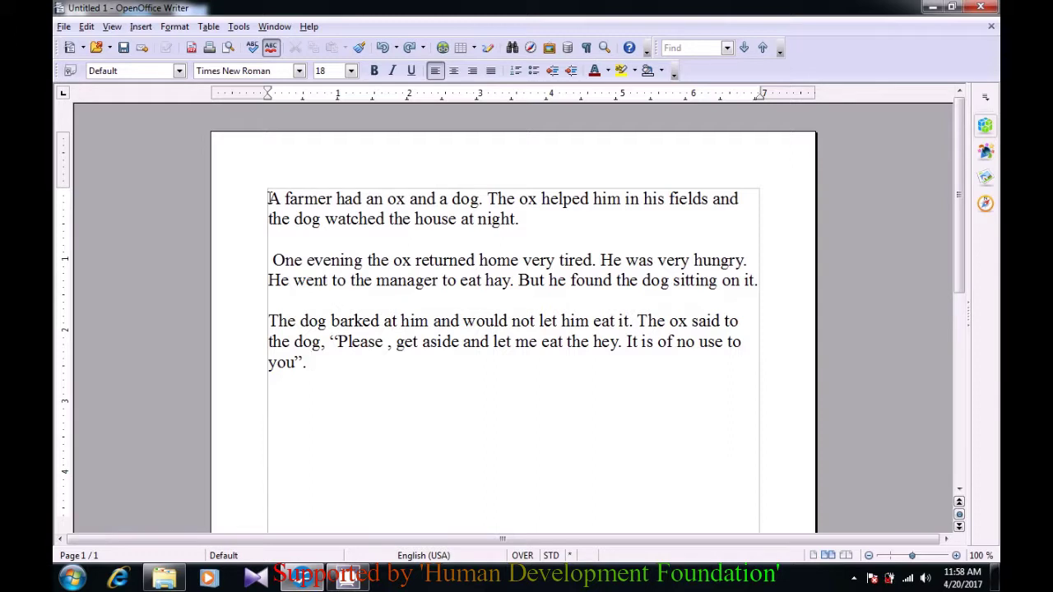
# Turn the first paragraph, starting "A farmer had an ox", into a bulleted item with filled right-pointing arrow bullets
pyautogui.click(268, 198)
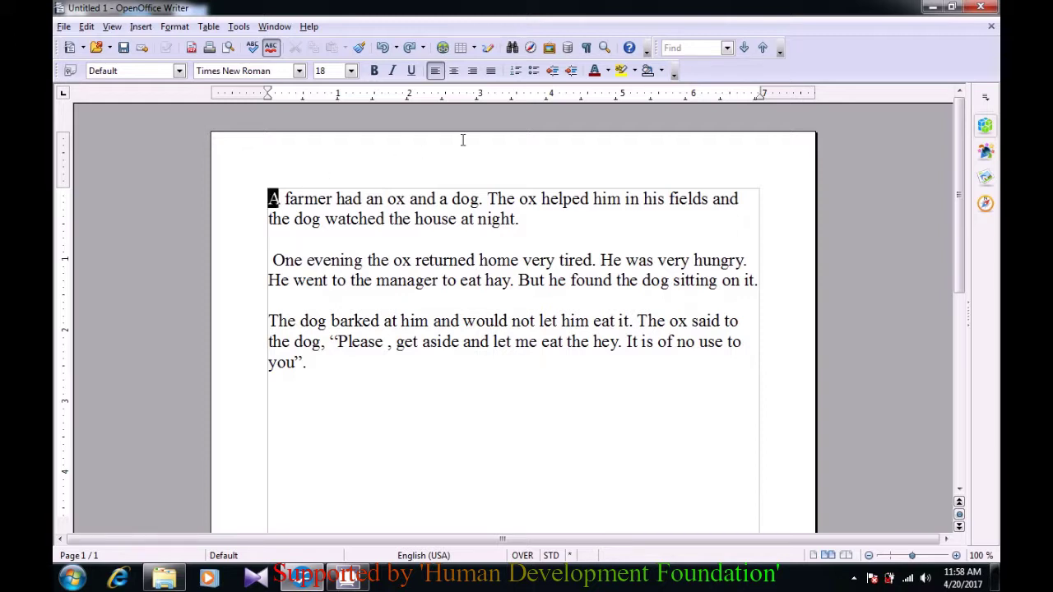
pyautogui.click(532, 74)
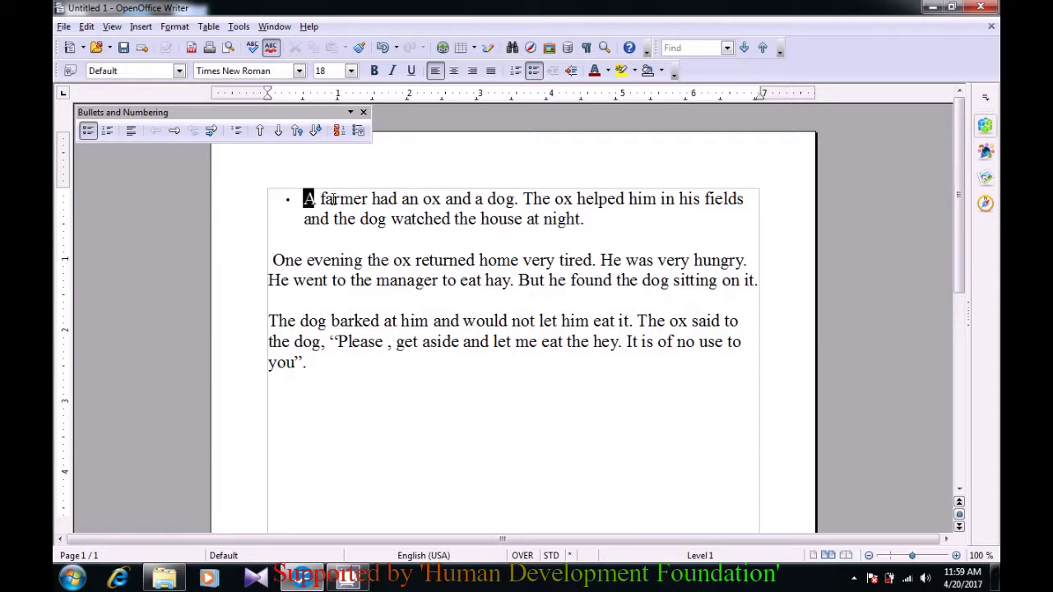
pyautogui.click(357, 136)
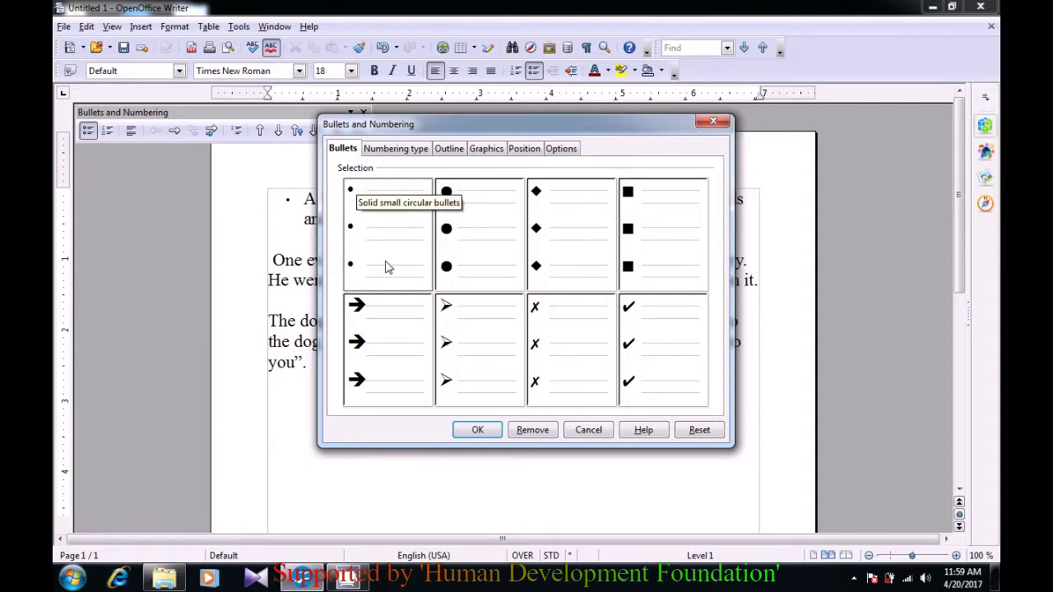
pyautogui.click(483, 243)
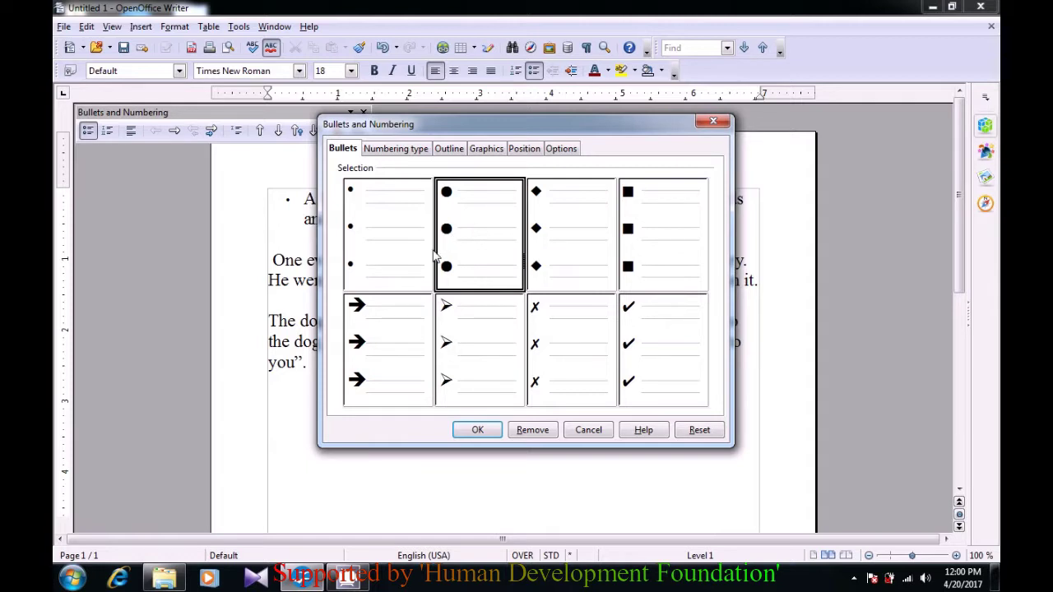
pyautogui.click(393, 351)
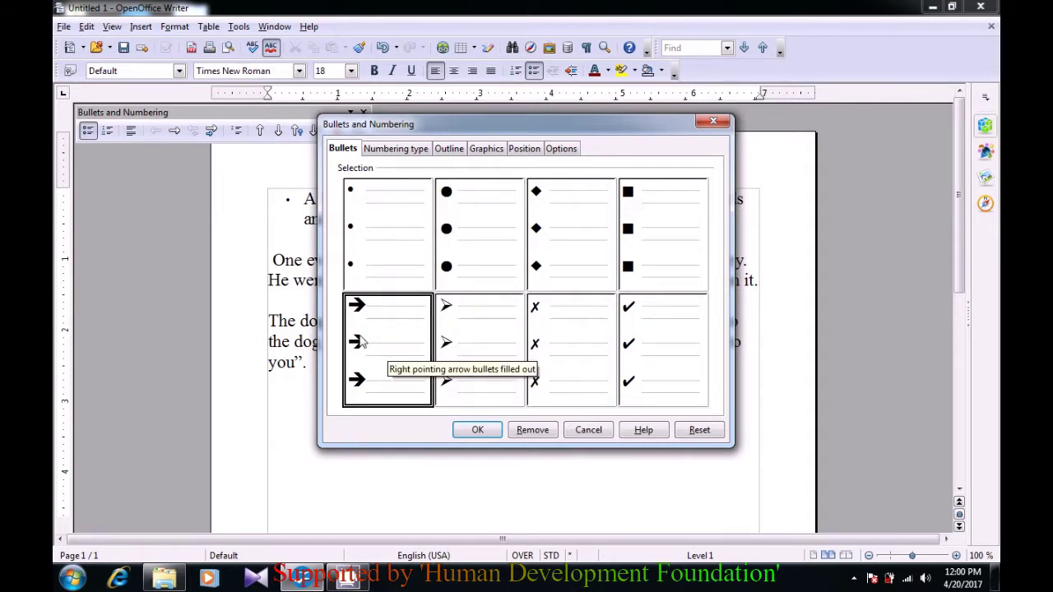
pyautogui.click(477, 434)
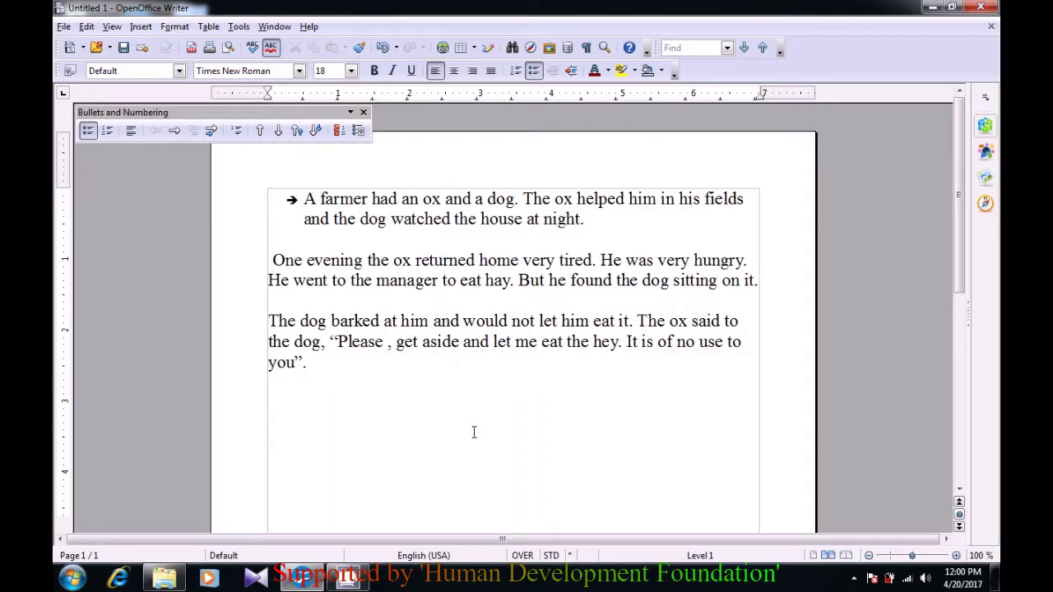
# Number the second paragraph, starting "One evening the ox", using the 1) 2) 3) numbering type
pyautogui.click(273, 260)
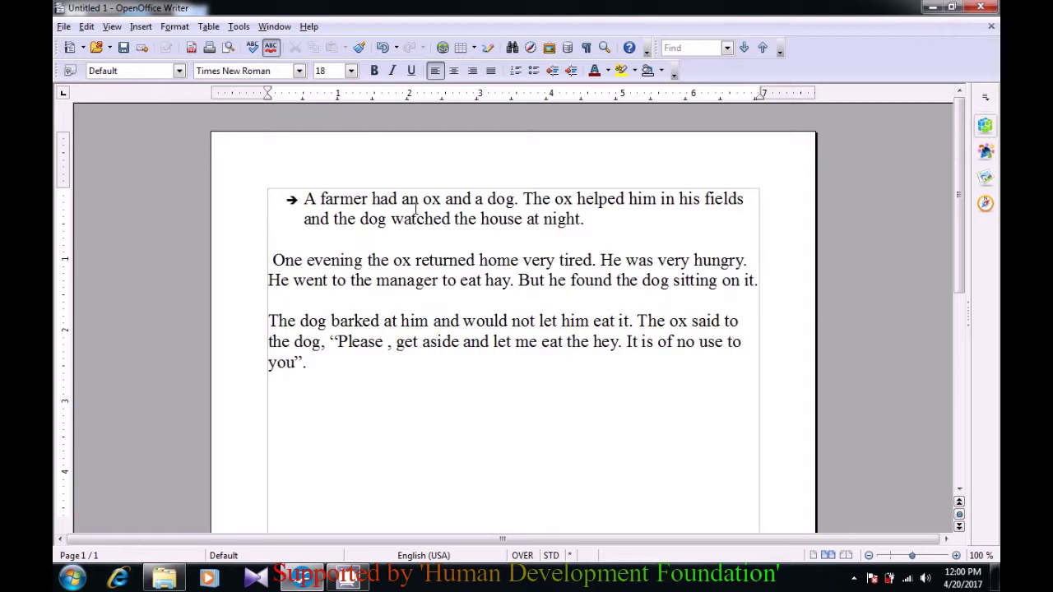
pyautogui.click(516, 71)
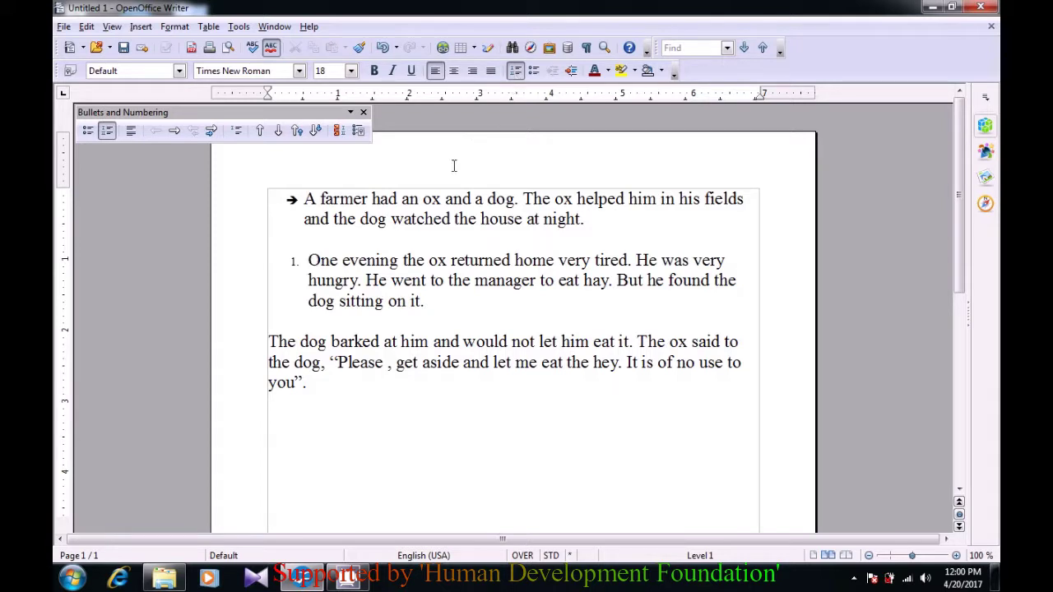
pyautogui.click(358, 132)
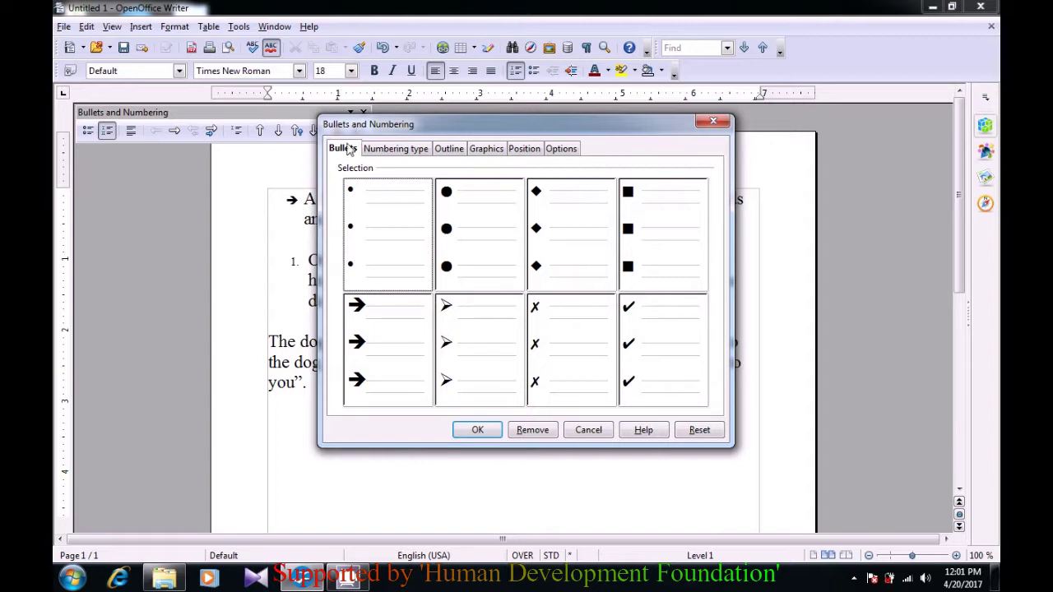
pyautogui.click(397, 154)
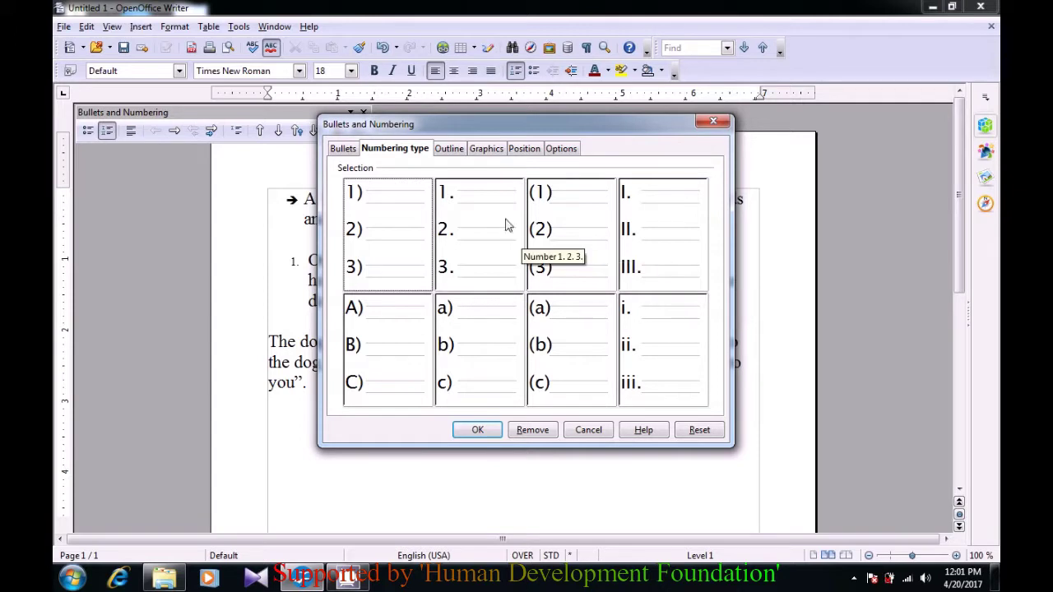
pyautogui.click(448, 151)
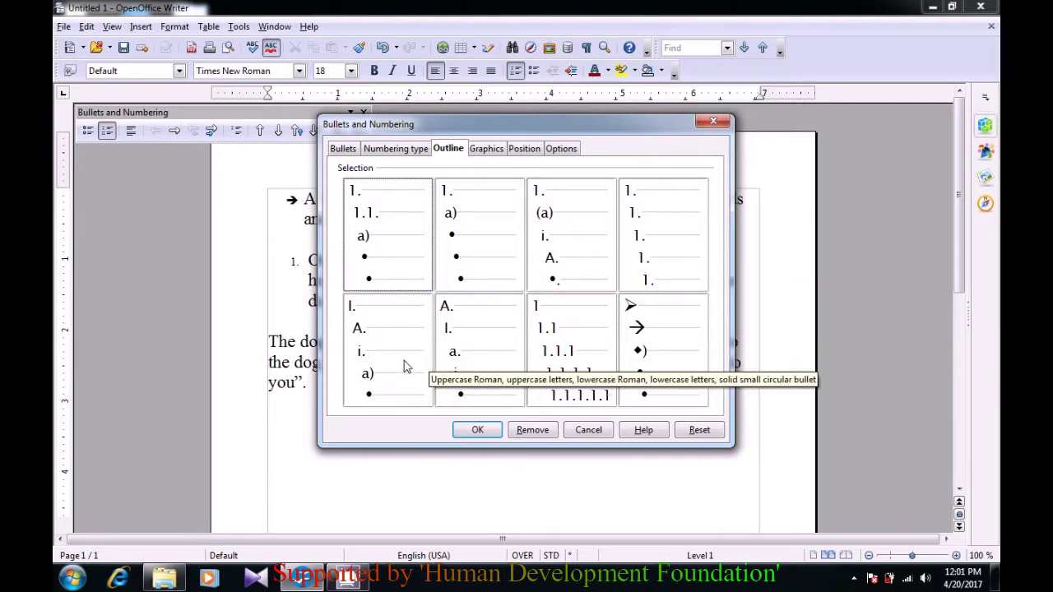
pyautogui.click(482, 153)
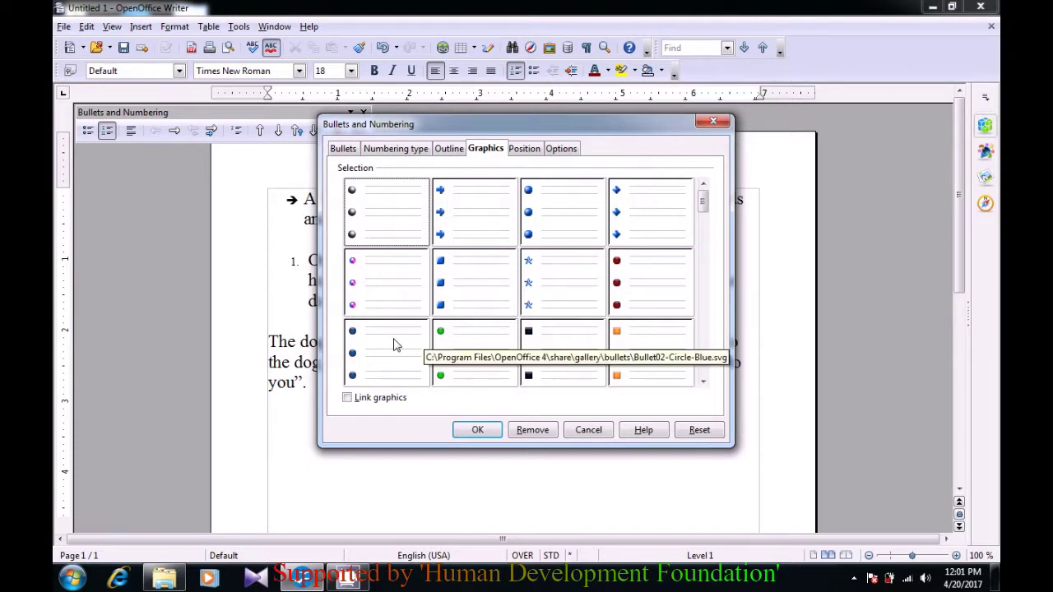
pyautogui.click(393, 154)
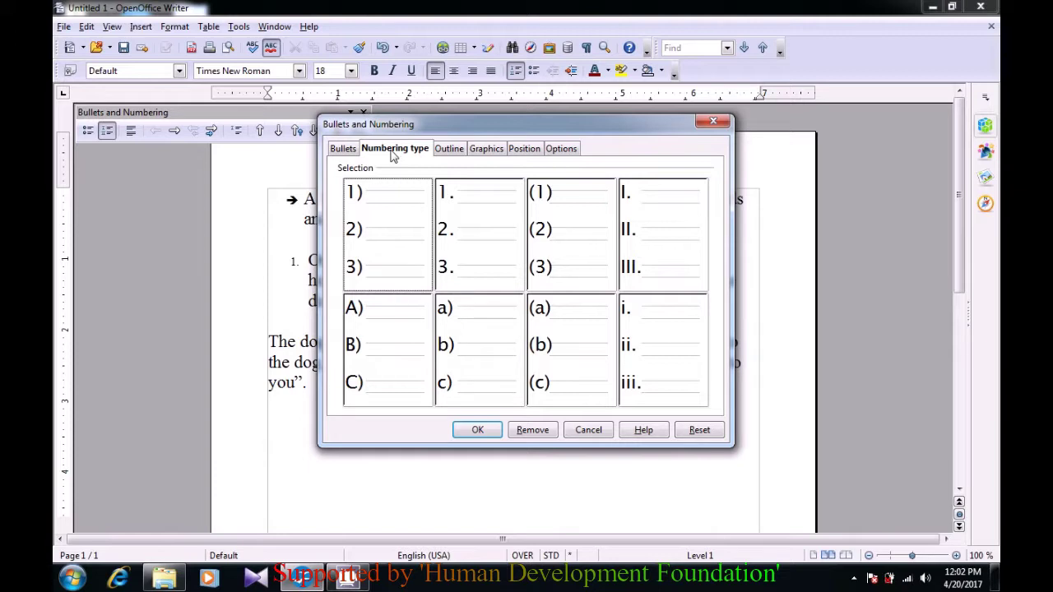
pyautogui.click(395, 239)
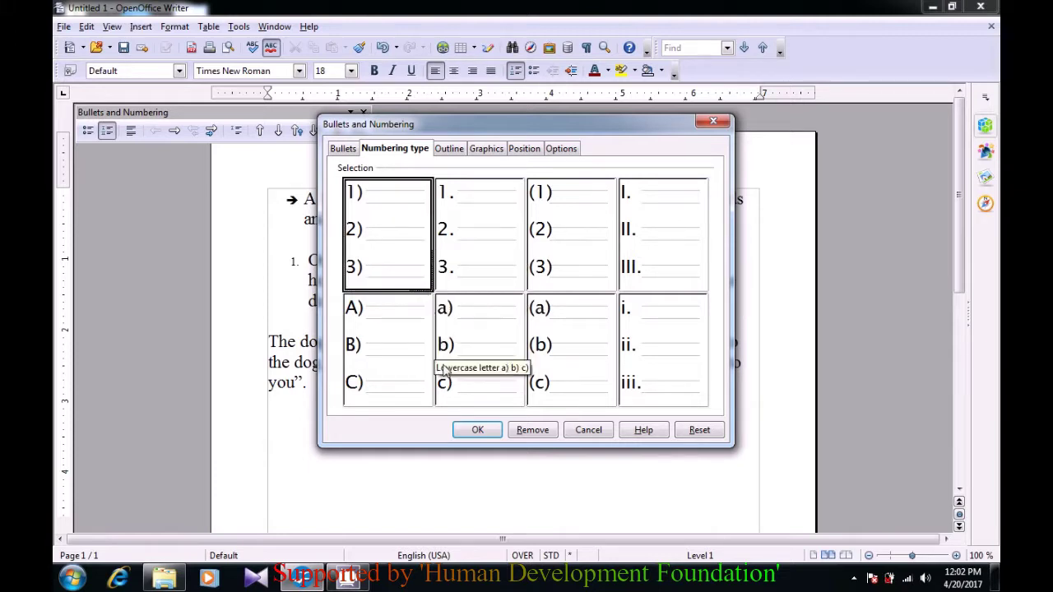
pyautogui.click(470, 427)
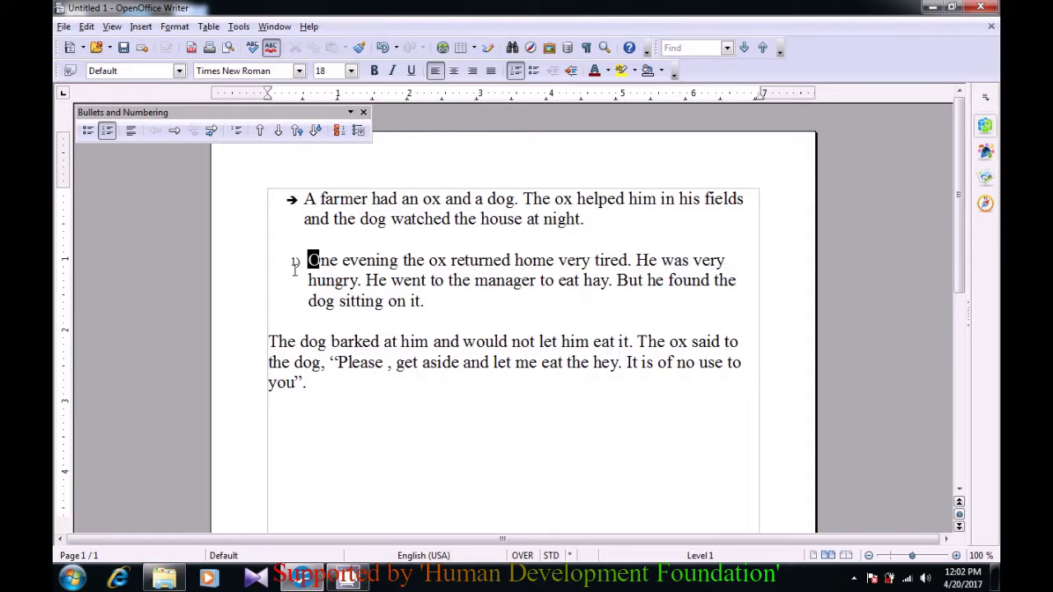
# Apply numbering to the third paragraph, starting "The dog barked at him", to continue the numbered list
pyautogui.click(276, 344)
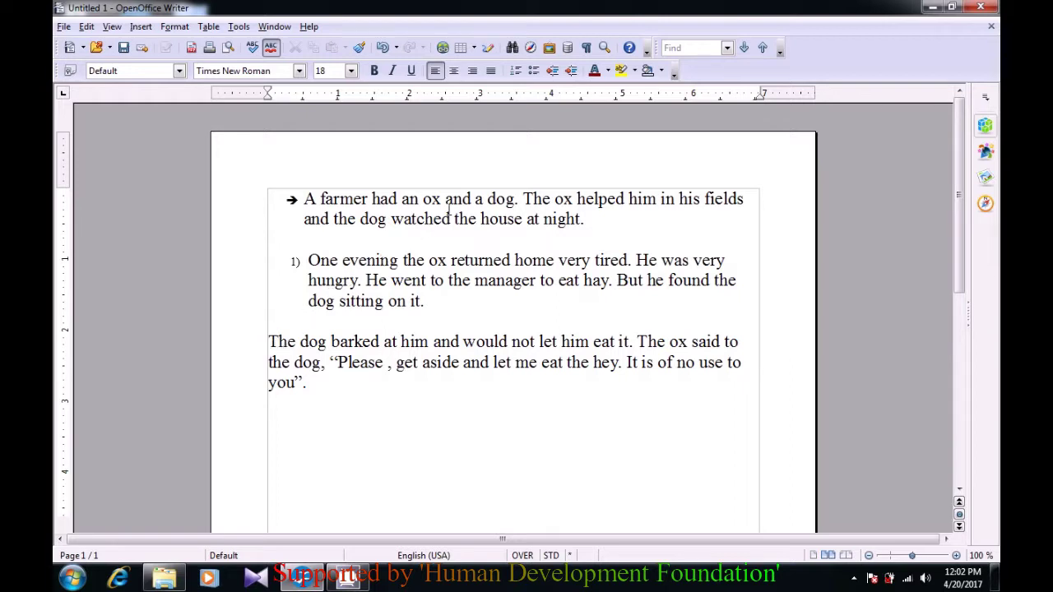
pyautogui.click(515, 71)
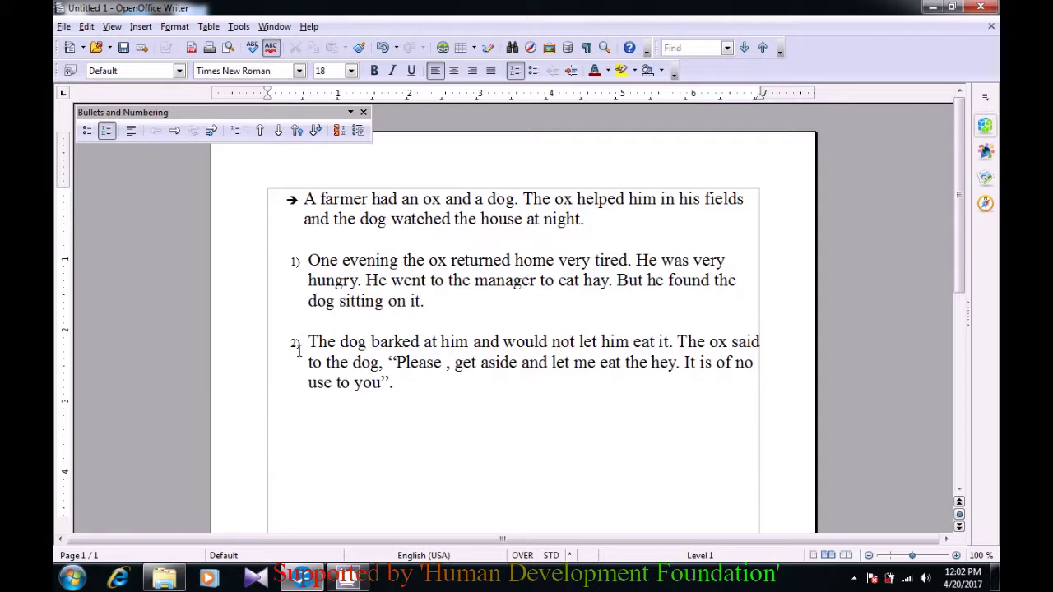
pyautogui.click(492, 218)
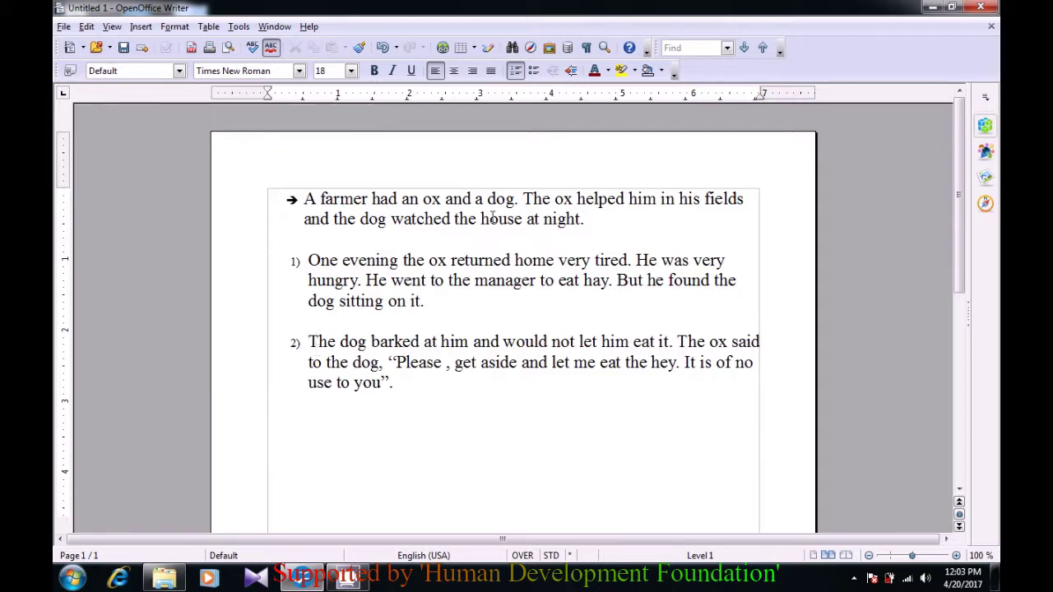
# Add a new empty list item after the bulleted paragraph and after each of the two numbered paragraphs
pyautogui.click(594, 219)
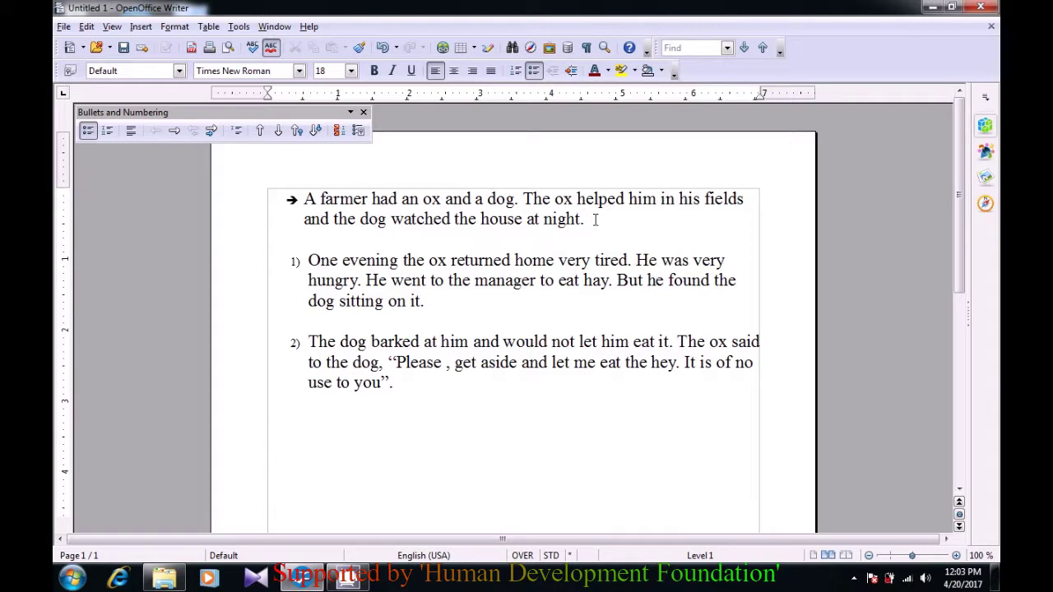
pyautogui.press('Return')
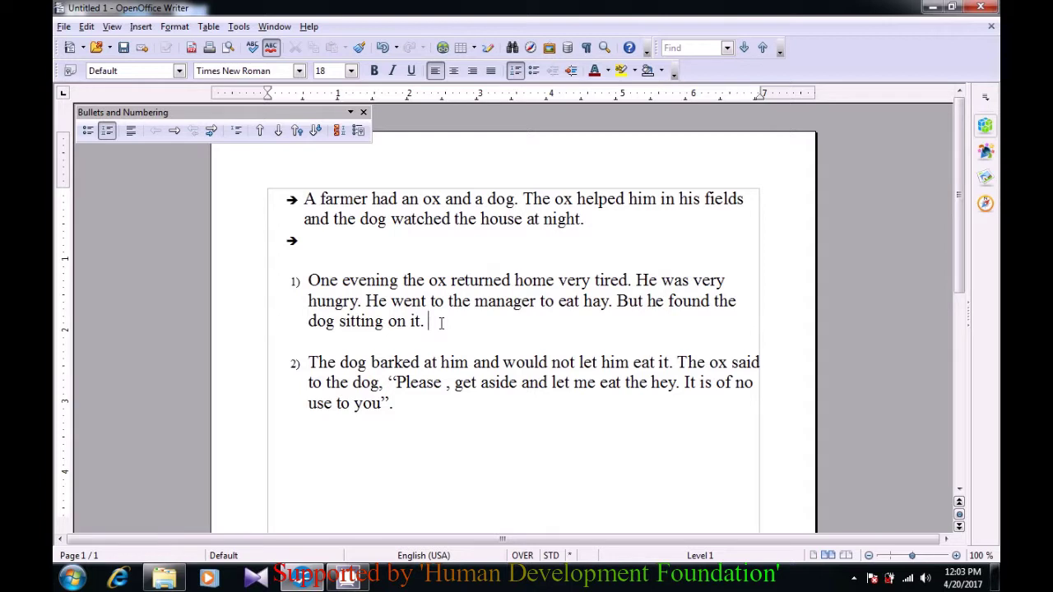
pyautogui.press('Return')
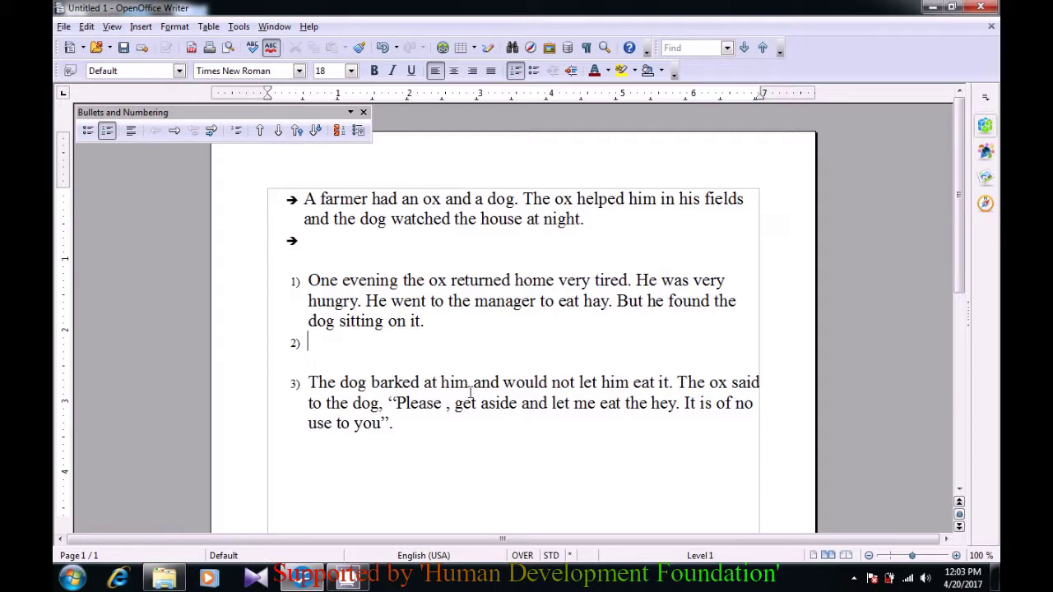
pyautogui.click(453, 426)
pyautogui.press('Return')
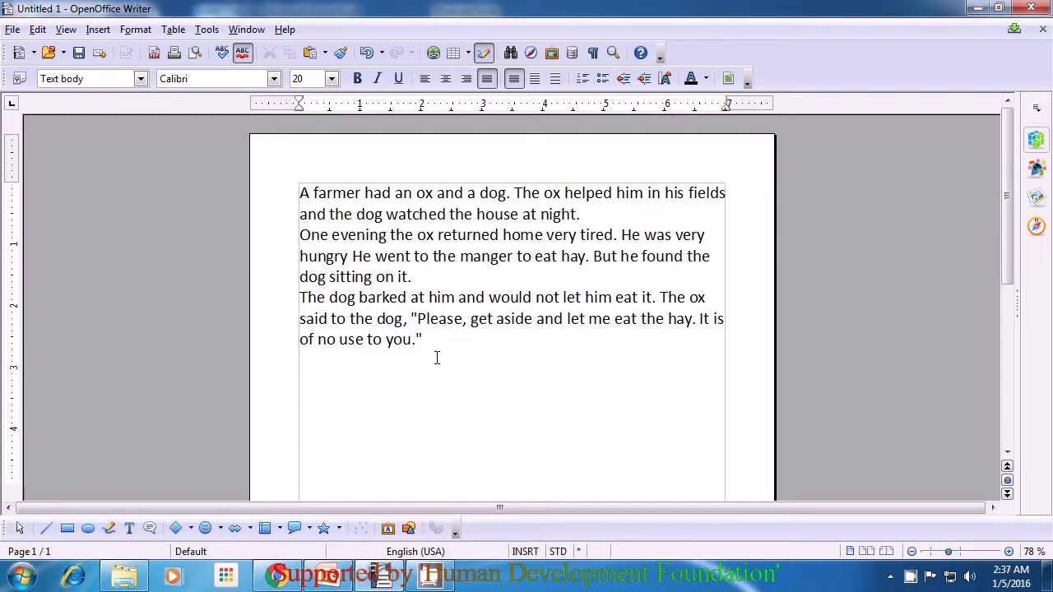
# Change the font colour of the whole text to red and deselect it
pyautogui.hotkey('ctrl', 'a')
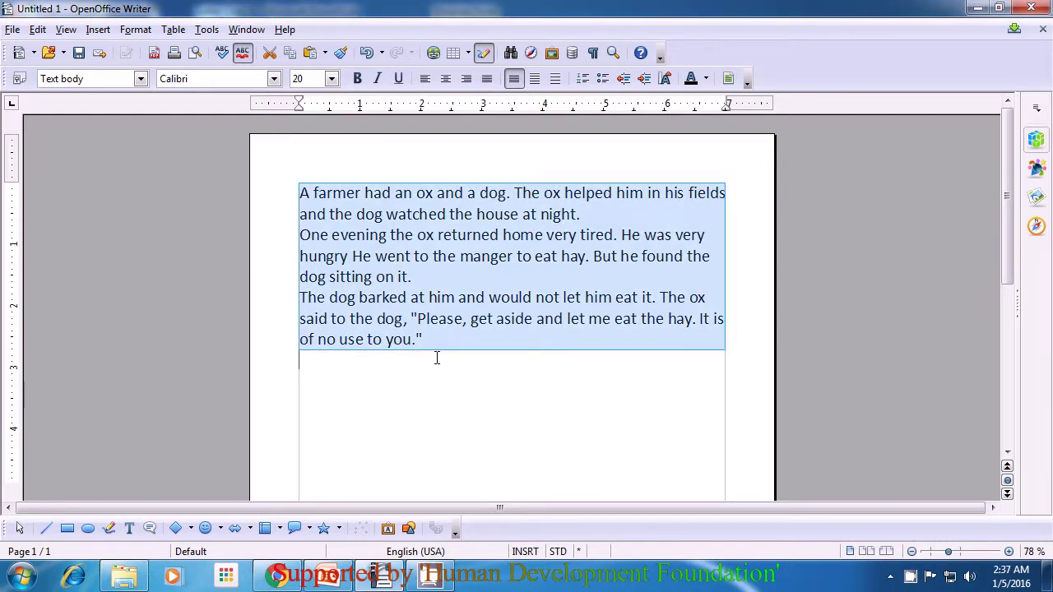
pyautogui.click(706, 80)
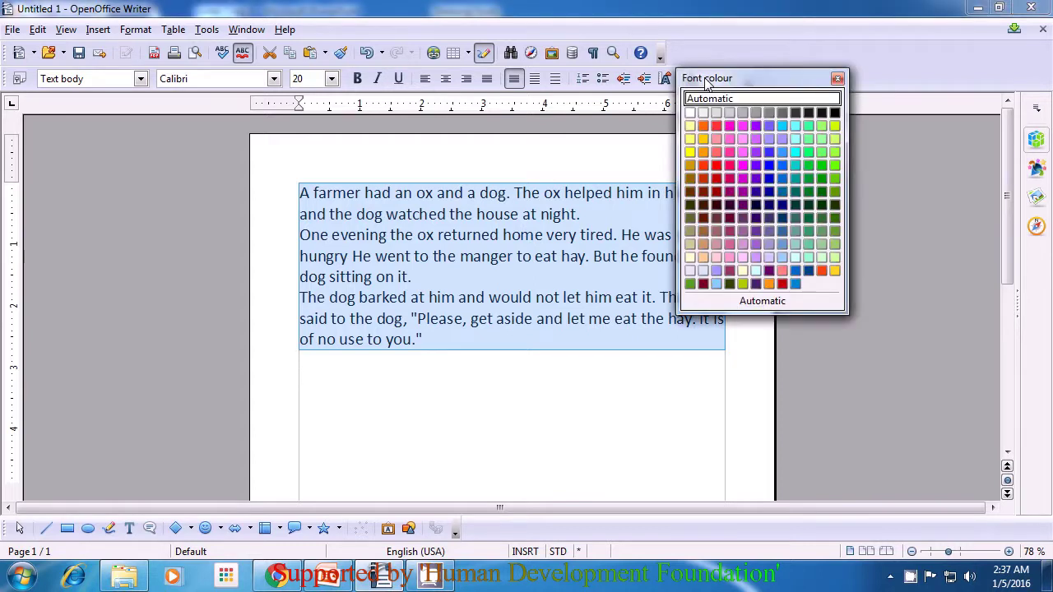
pyautogui.click(716, 127)
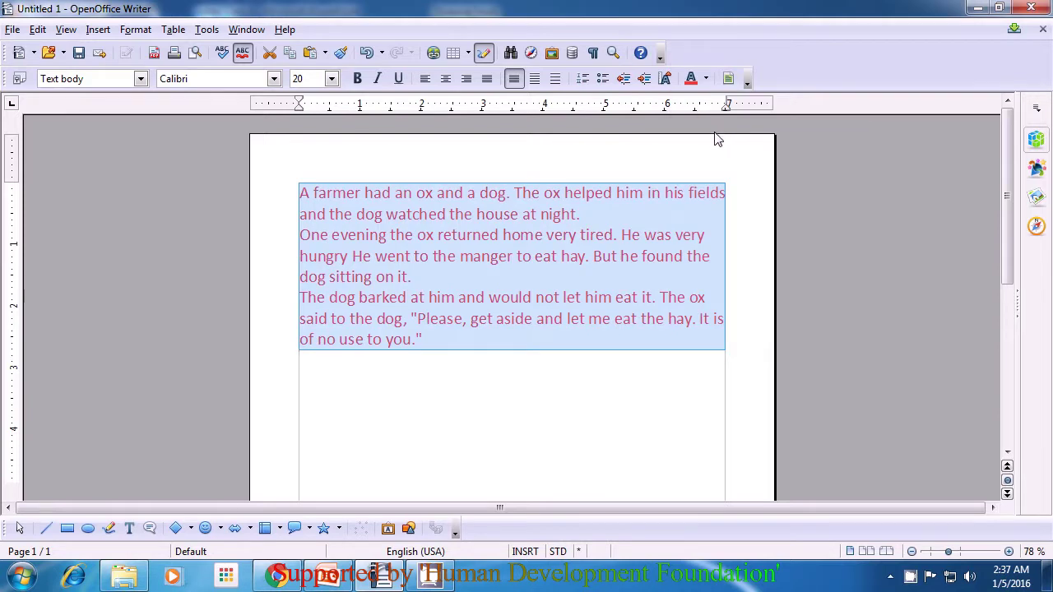
pyautogui.click(483, 356)
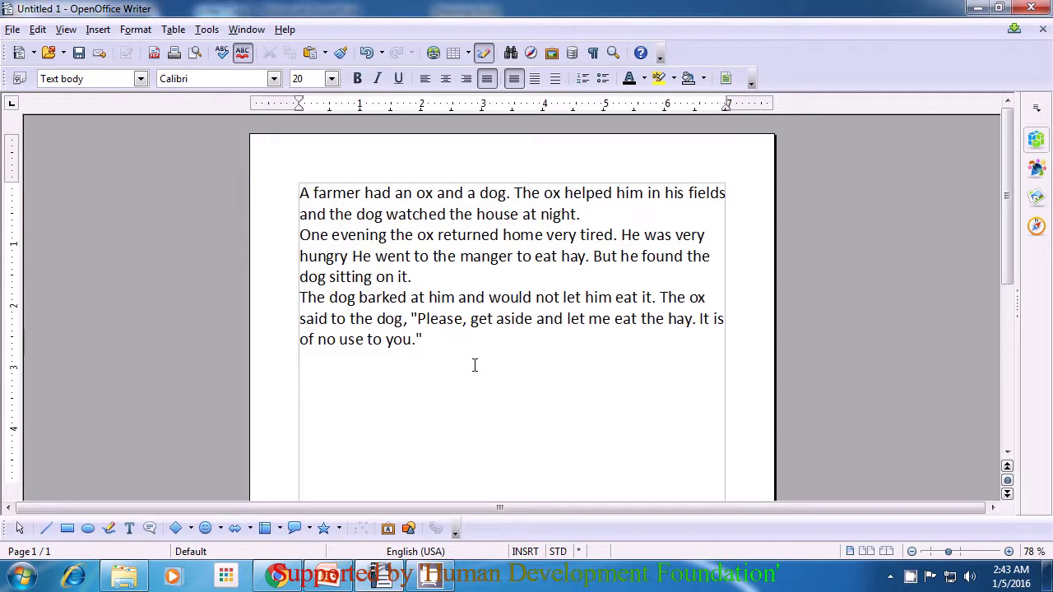
# Highlight the whole text in blue and clear the selection
pyautogui.hotkey('ctrl', 'a')
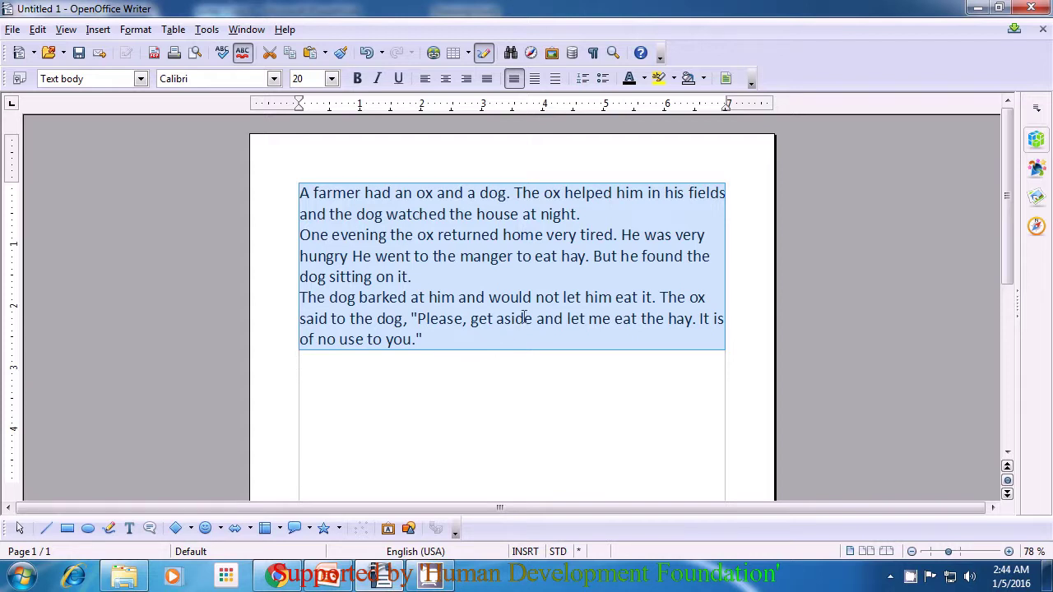
pyautogui.click(674, 79)
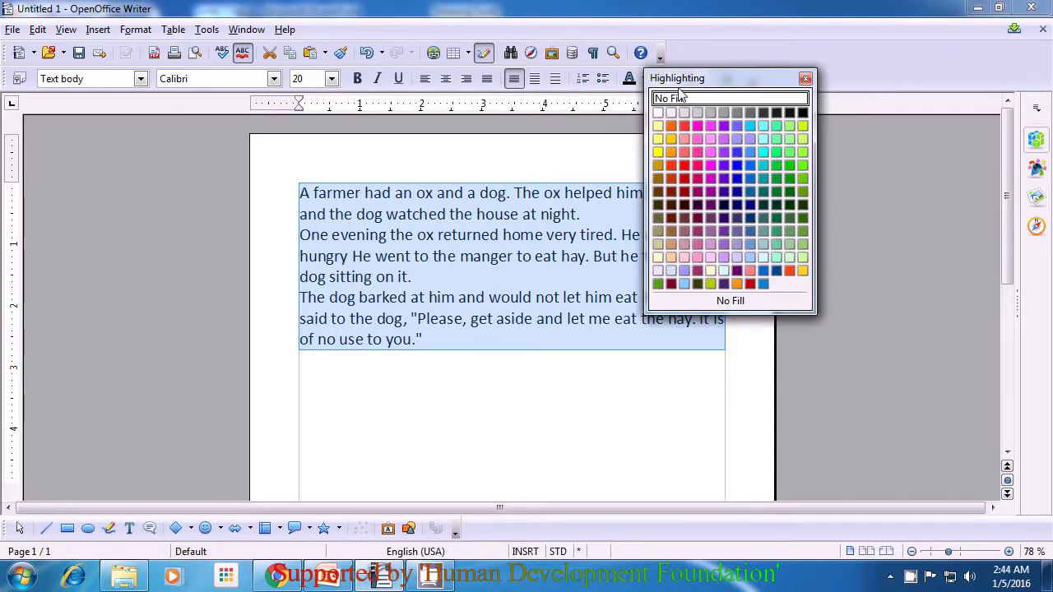
pyautogui.click(737, 168)
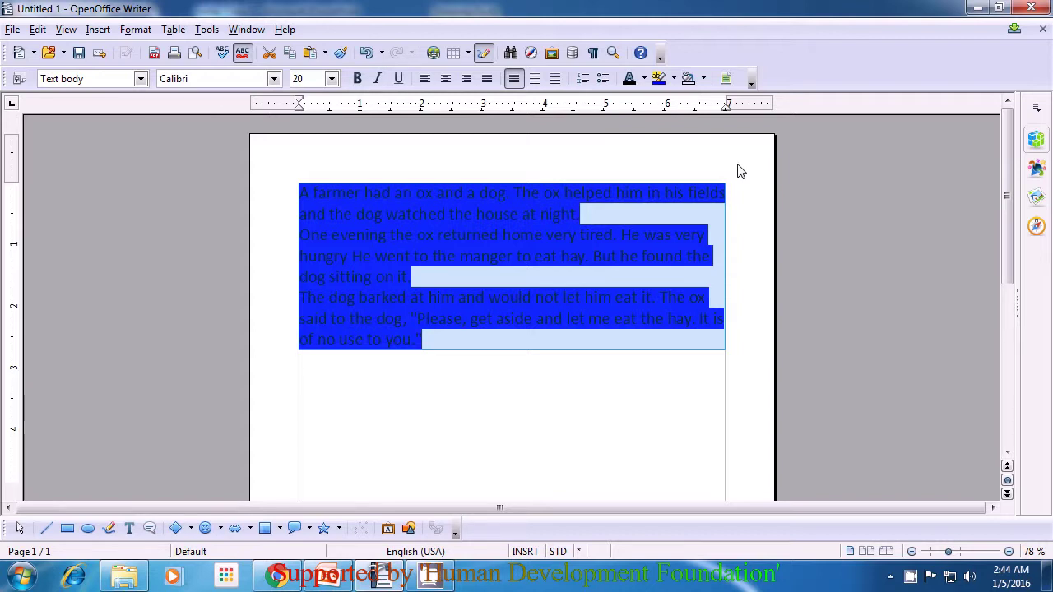
pyautogui.click(699, 365)
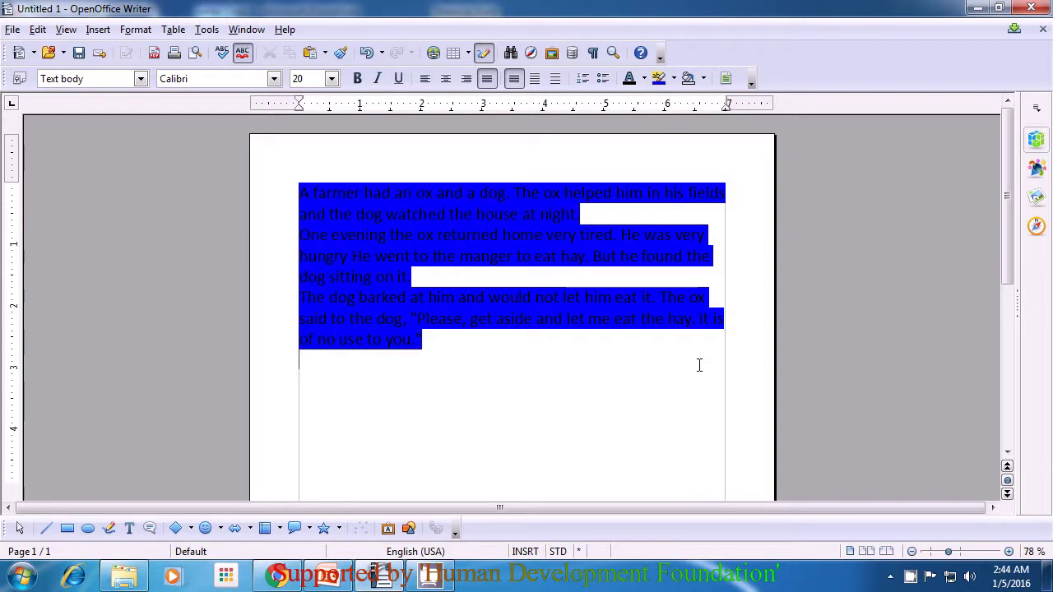